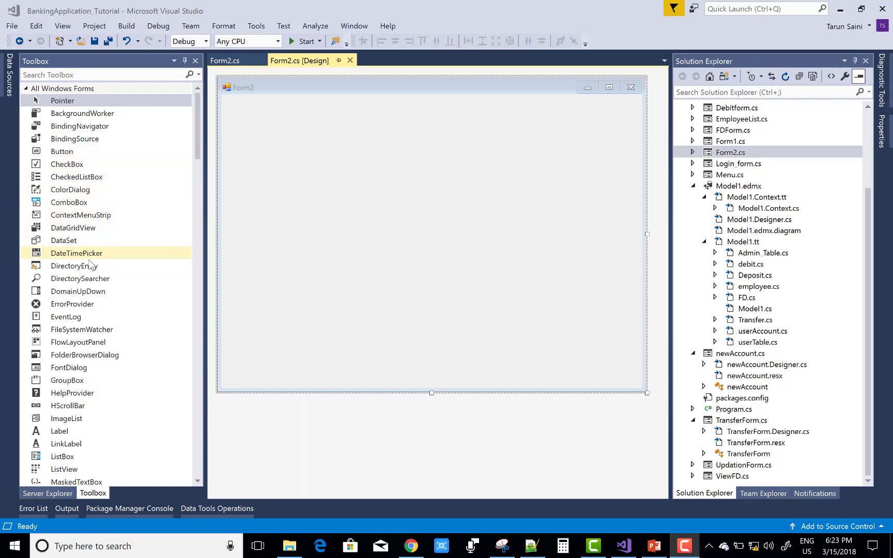
Step: Find ComboBox in the Toolbox, place it near the top-left of Form2, and widen it to 420 pixels
left_click(63, 73)
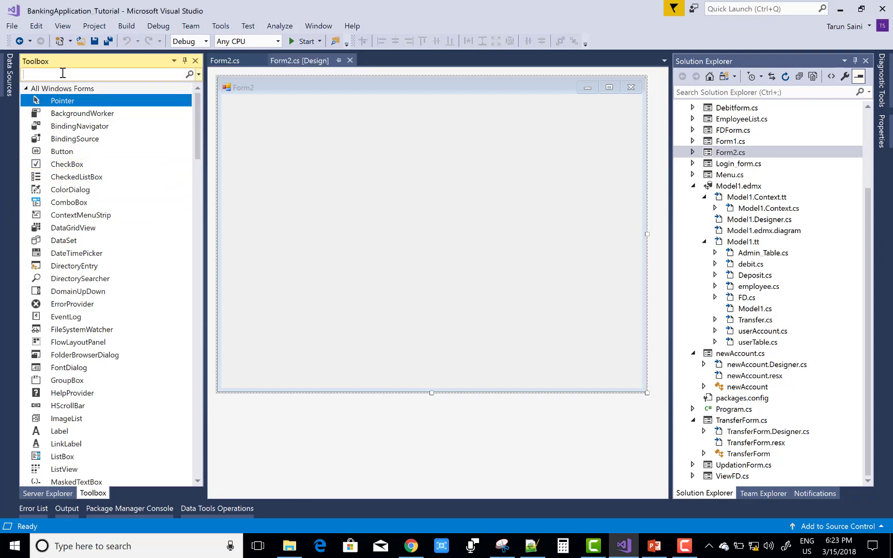
type("com")
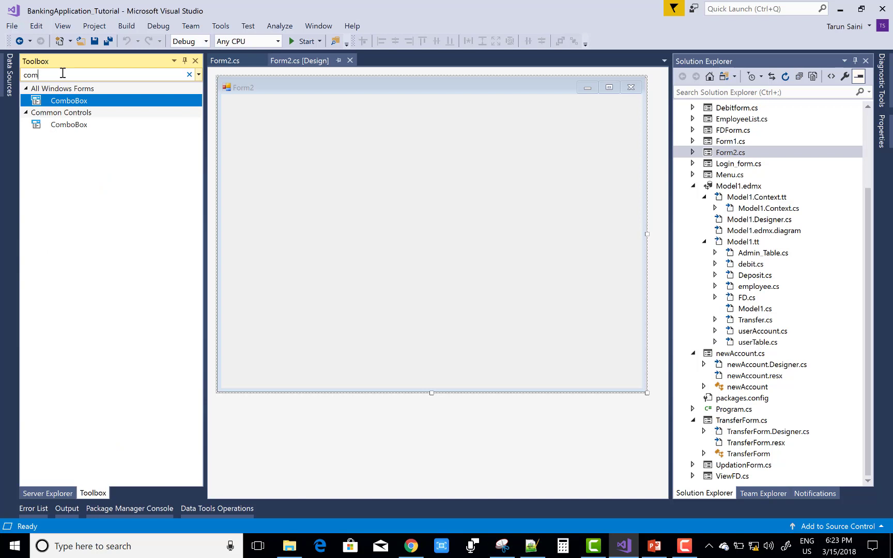
left_click_drag(82, 103, 289, 117)
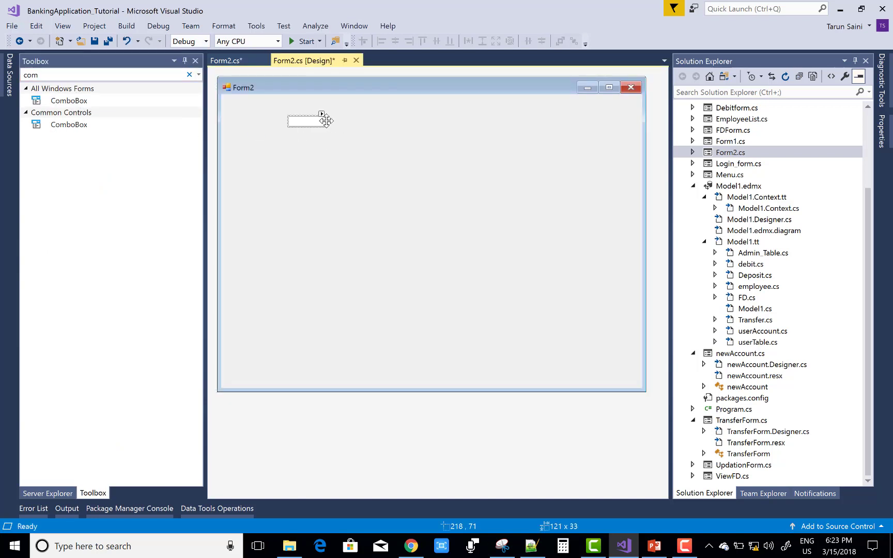
left_click_drag(326, 121, 420, 127)
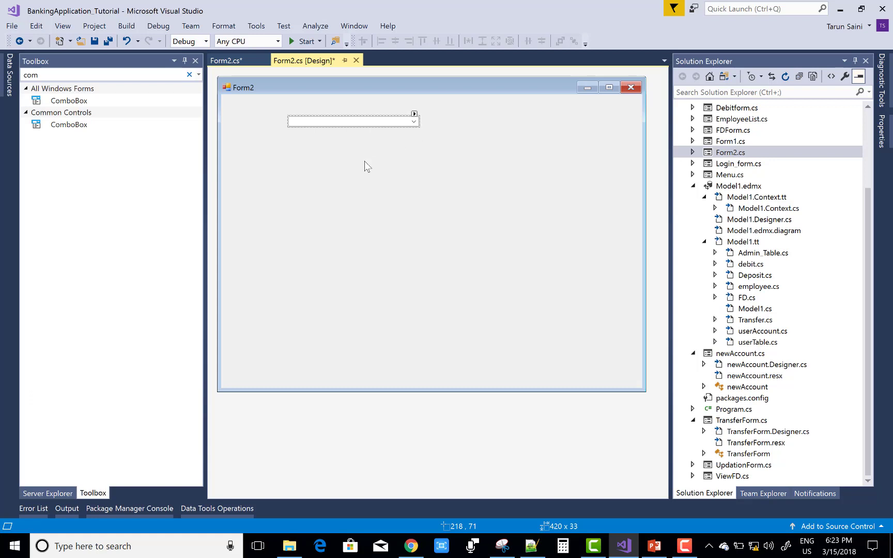
Step: Save the form and add a loaddata(); call after InitializeComponent in Form2.cs
left_click(94, 41)
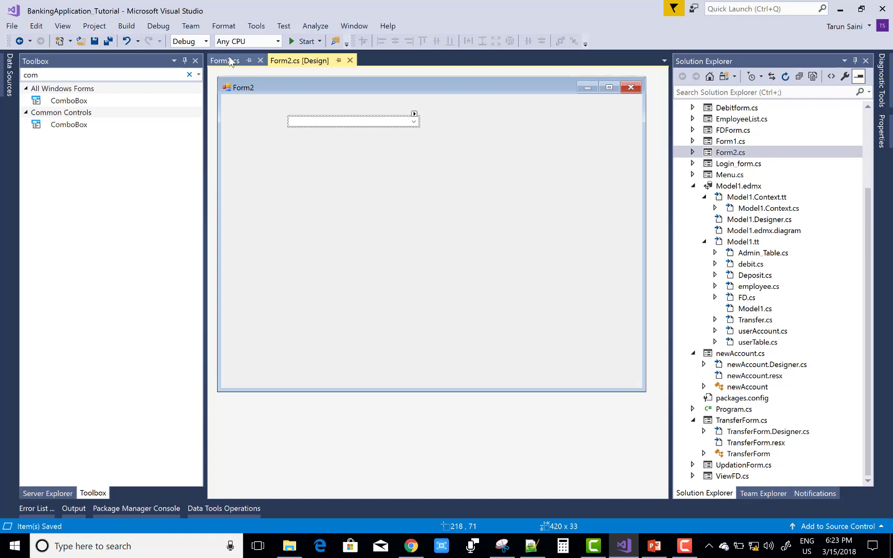
left_click(230, 62)
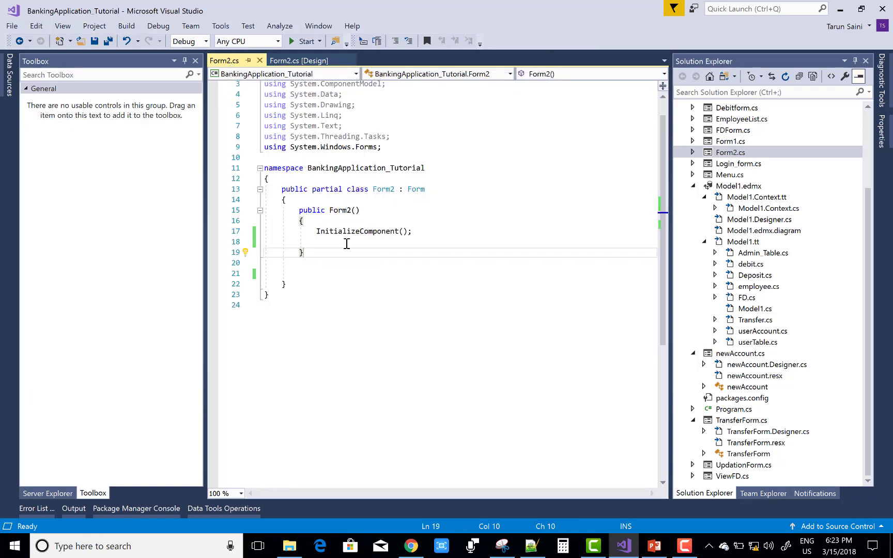
left_click(422, 233)
key("Return")
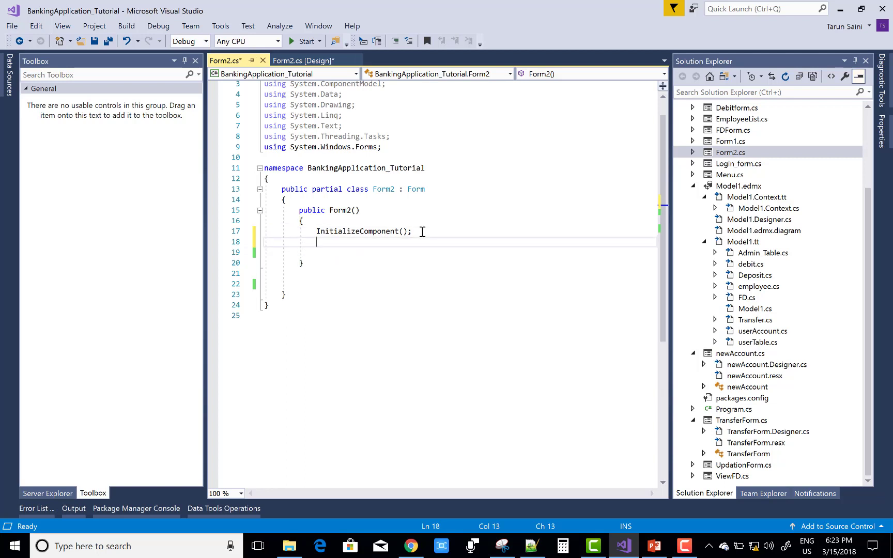
type("loaddata")
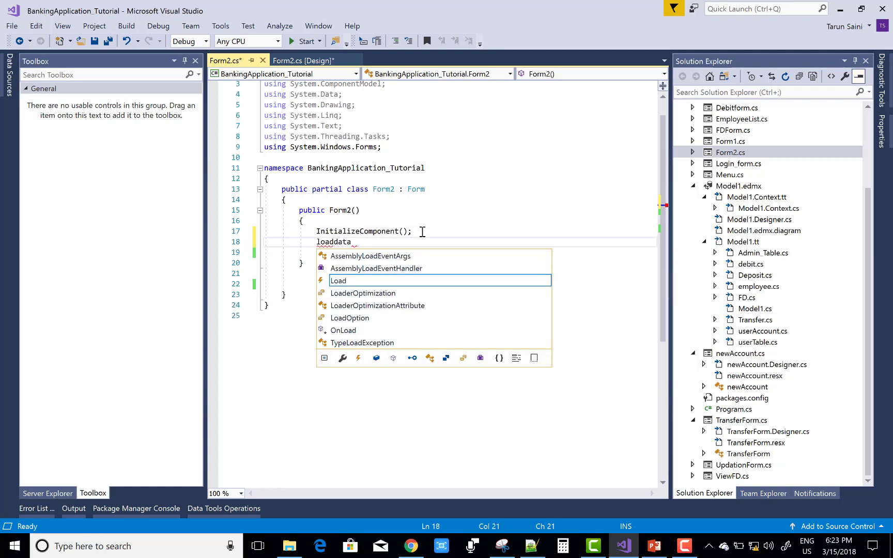
type("();")
key("Return")
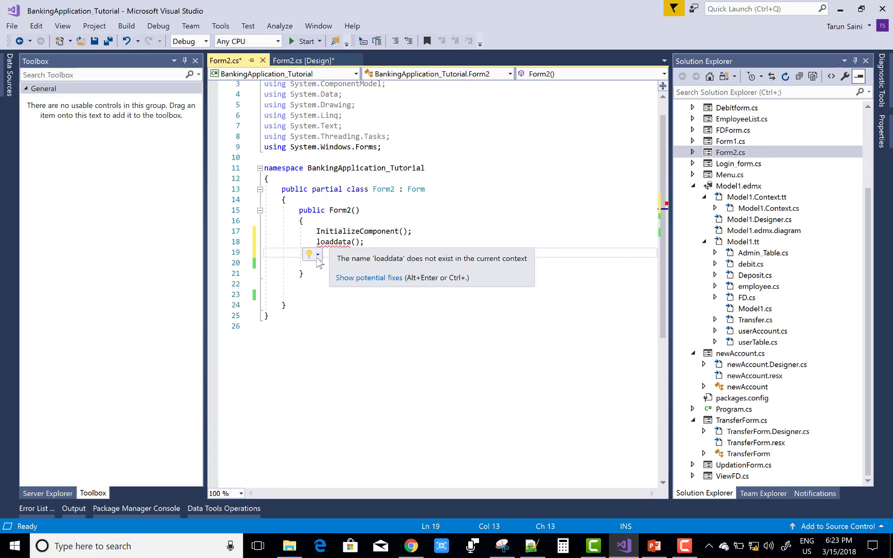
Step: Generate the loaddata method stub, delete its throw line, and begin with banking_dbEntities1
left_click(317, 255)
left_click(326, 270)
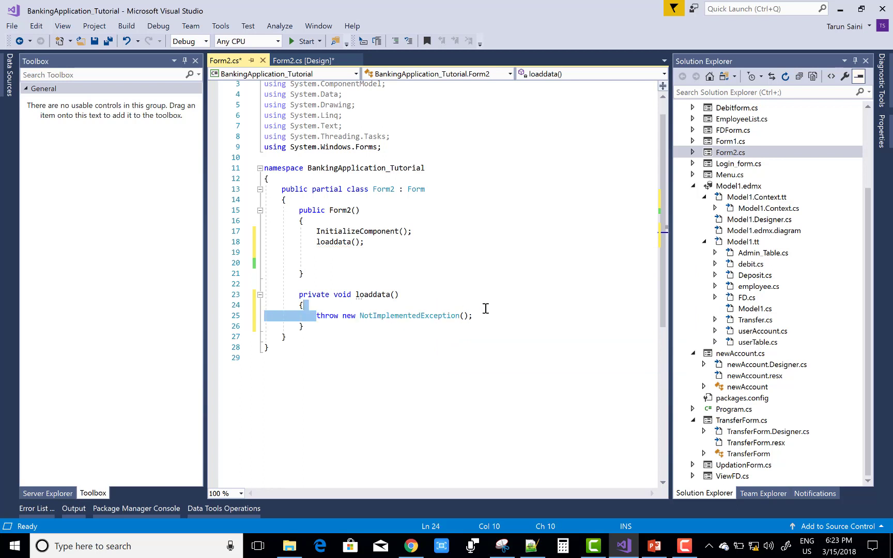
left_click_drag(315, 315, 479, 315)
key("BackSpace")
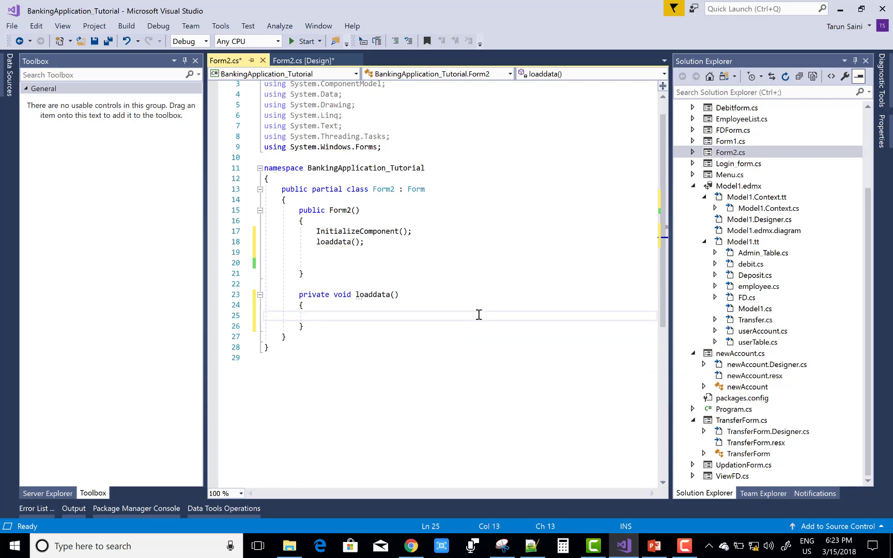
type("var")
key("ctrl+space")
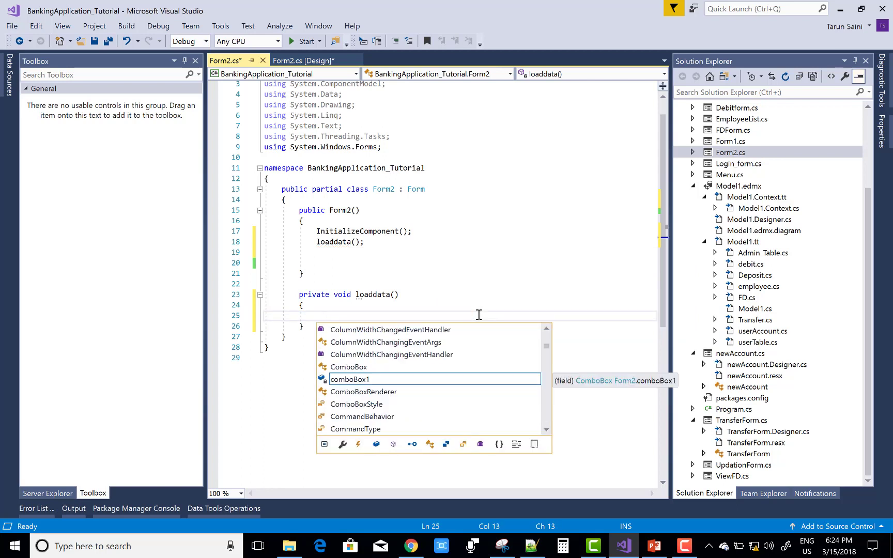
type("ent")
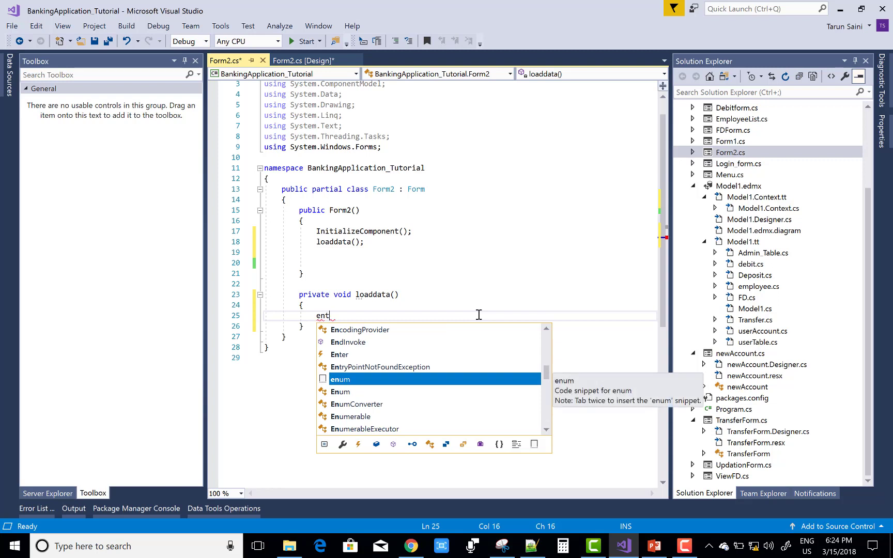
type("it")
key("space")
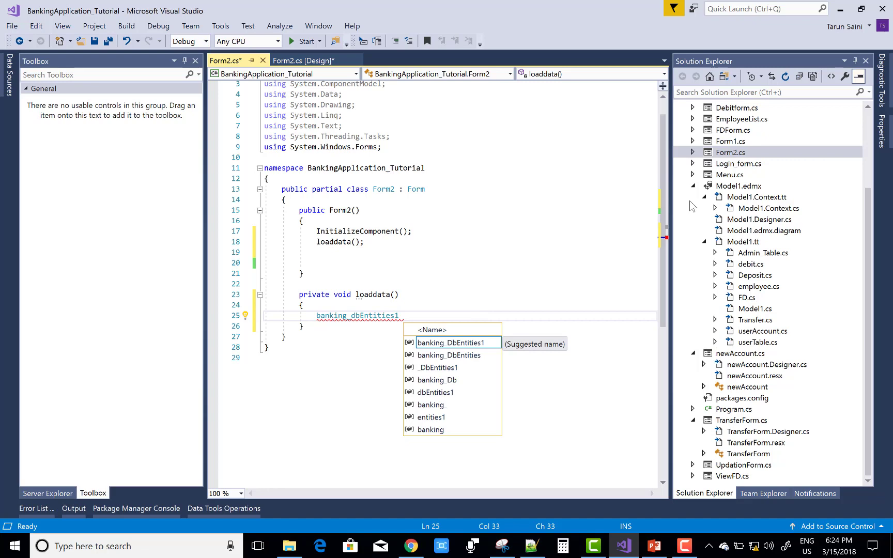
left_click(731, 190)
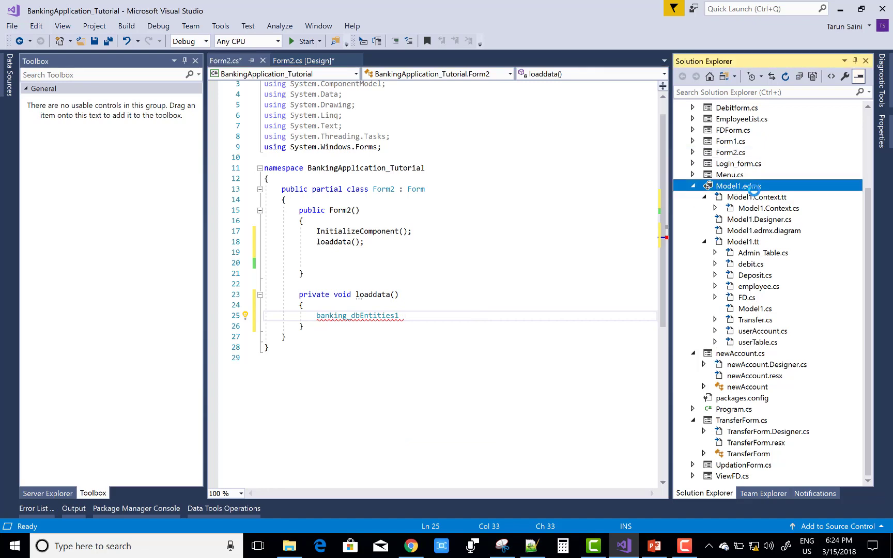
double_click(775, 208)
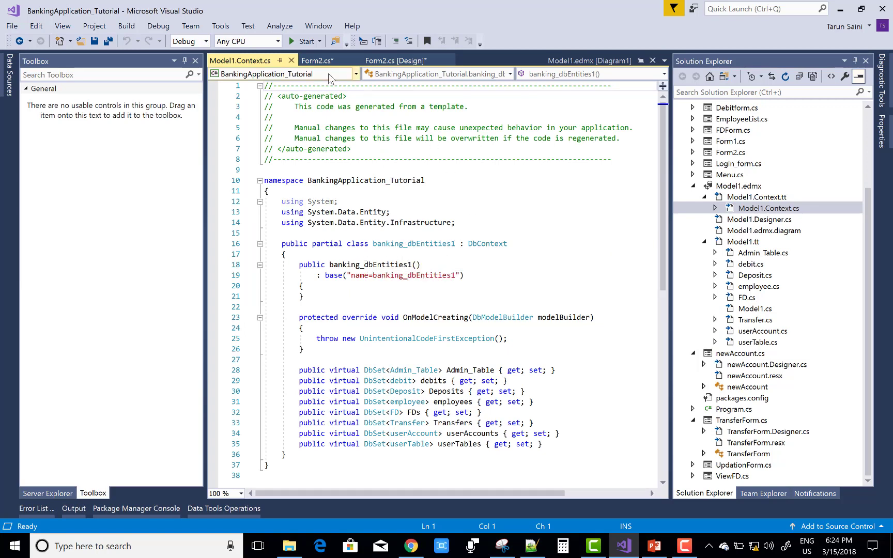
left_click(321, 61)
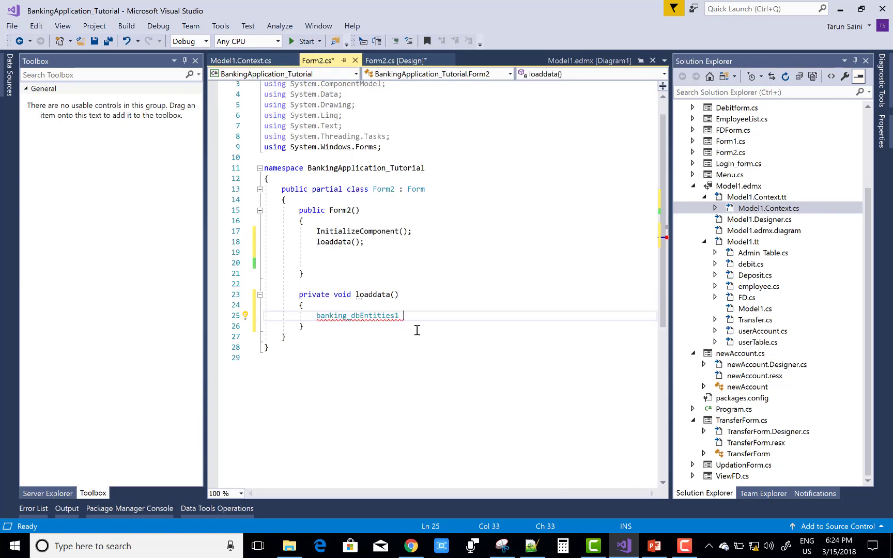
type("dbe =")
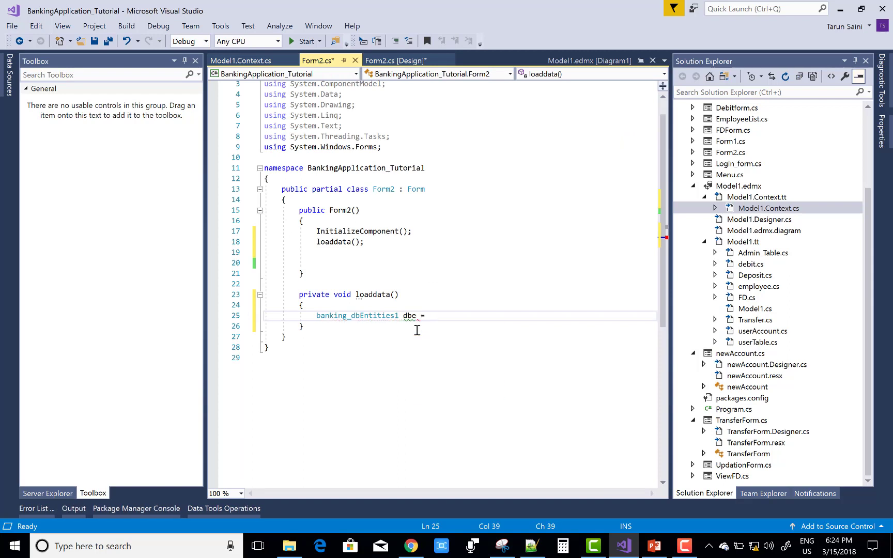
type(" new banki")
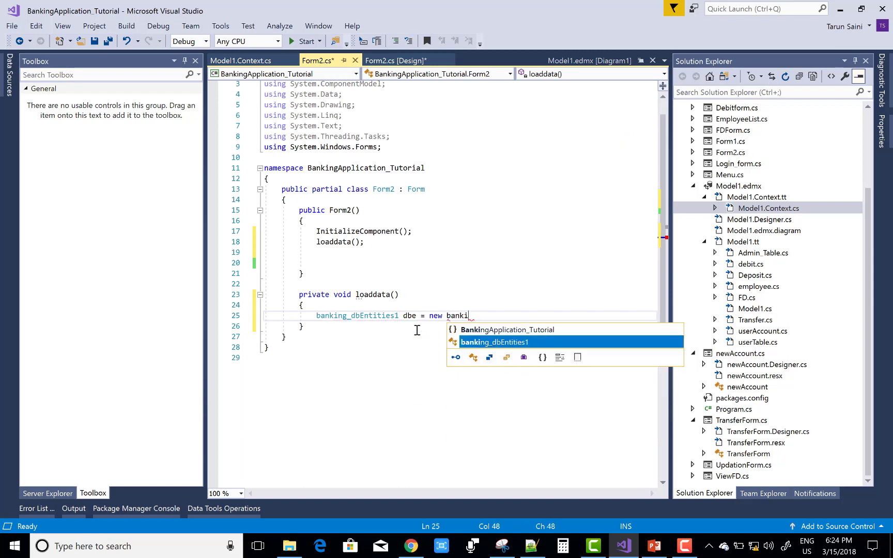
Step: Create a new banking_dbEntities1 context and get all Deposits with ToList
key("Tab")
type("();")
key("Return")
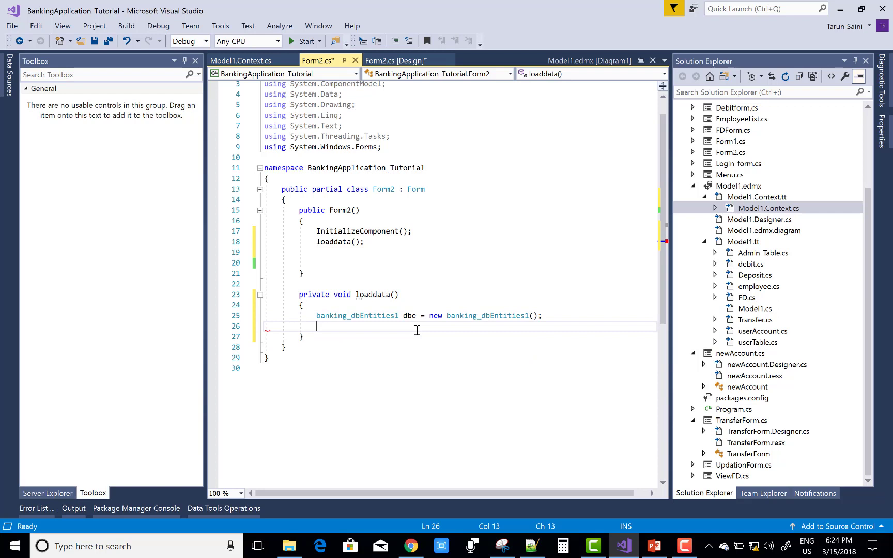
type("var item")
type(" = dbe")
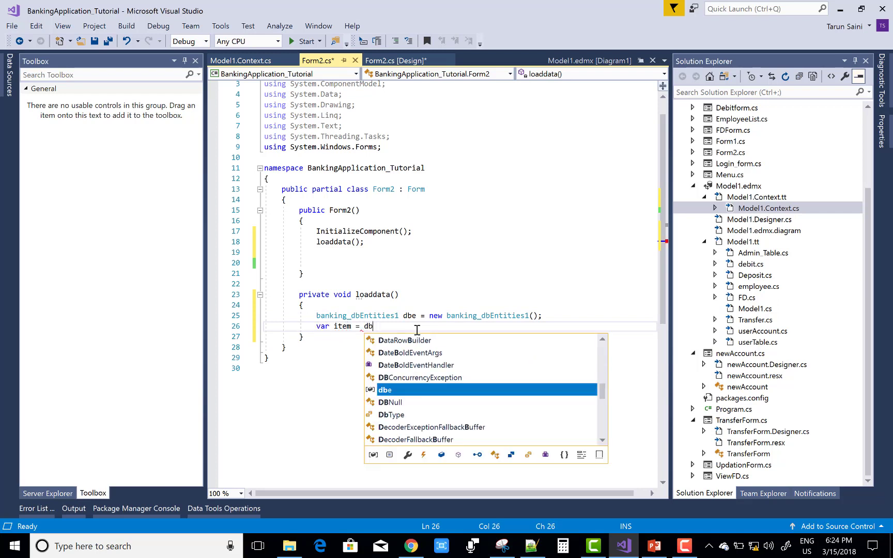
type(".")
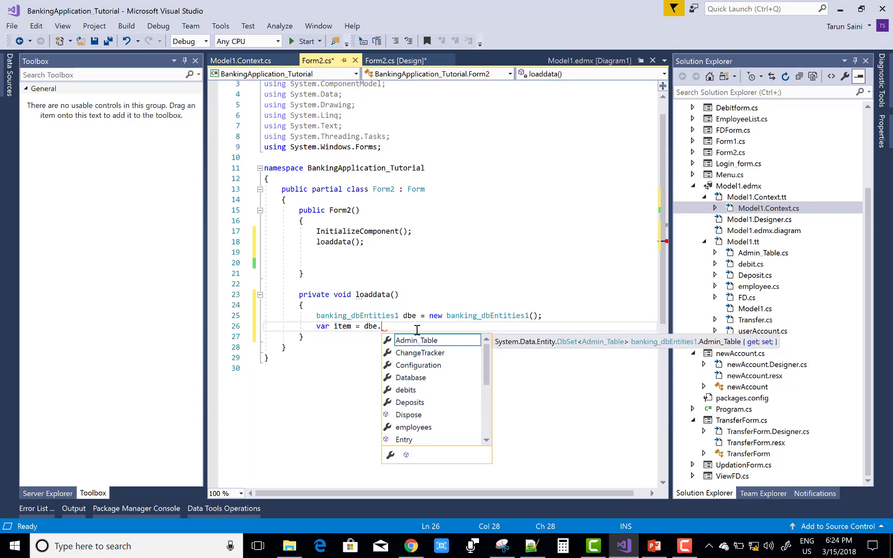
type("depo")
key("Tab")
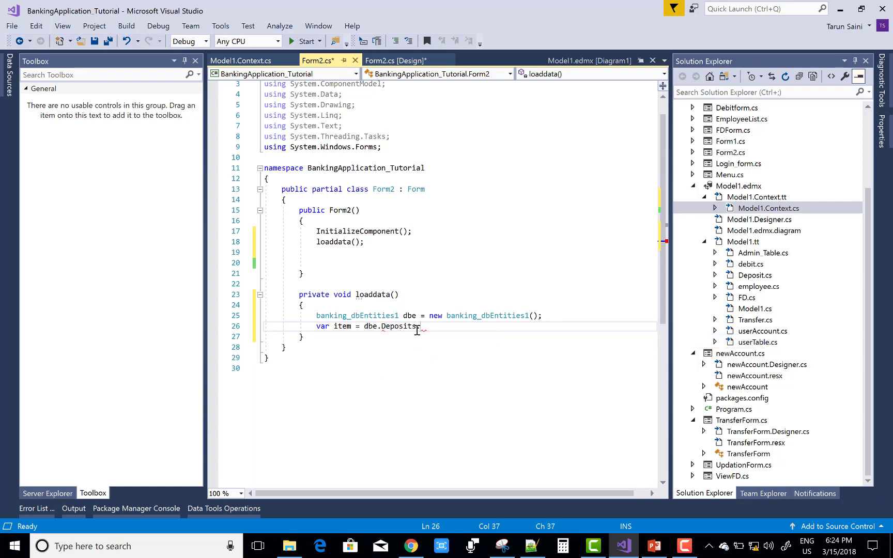
type("tolist")
key("Tab")
type(");")
key("Return")
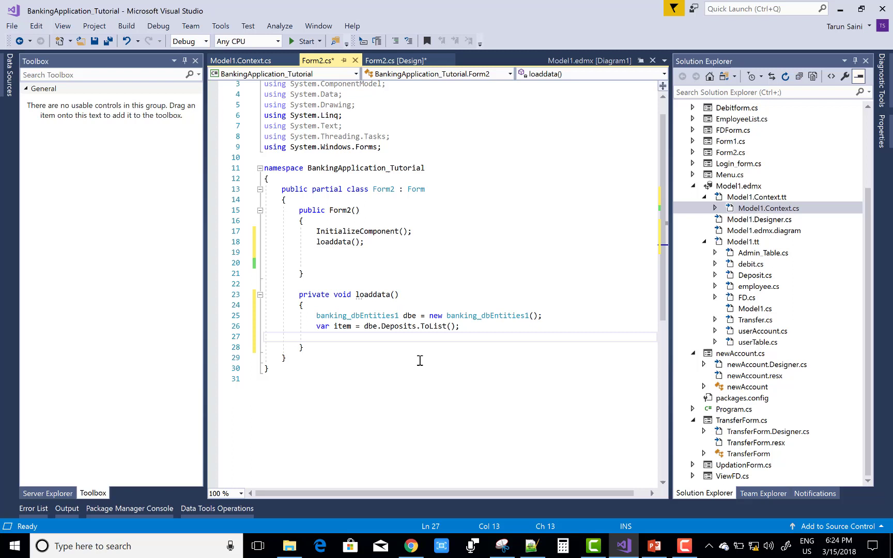
type("com")
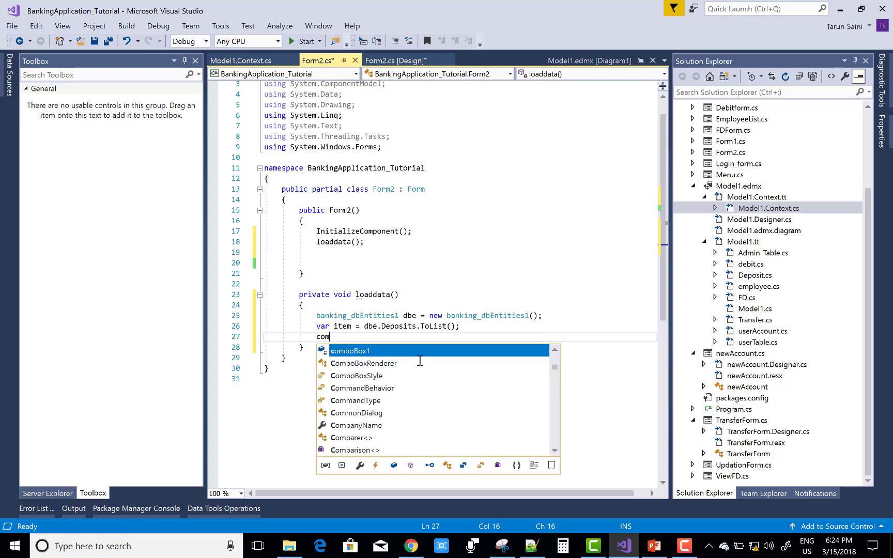
type("b.I")
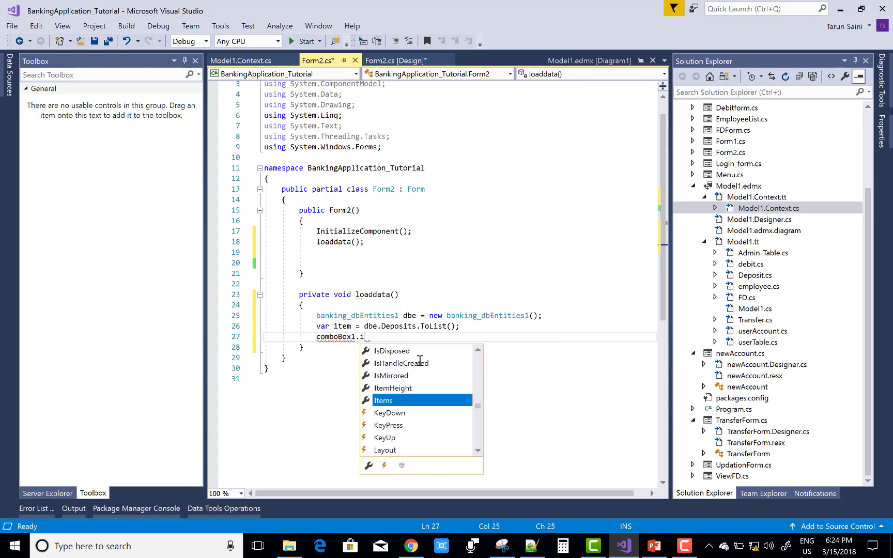
type("tems")
Step: Write comboBox1.Items.Add("select one"); below the Deposits query
key("Tab")
type(".")
key("Tab")
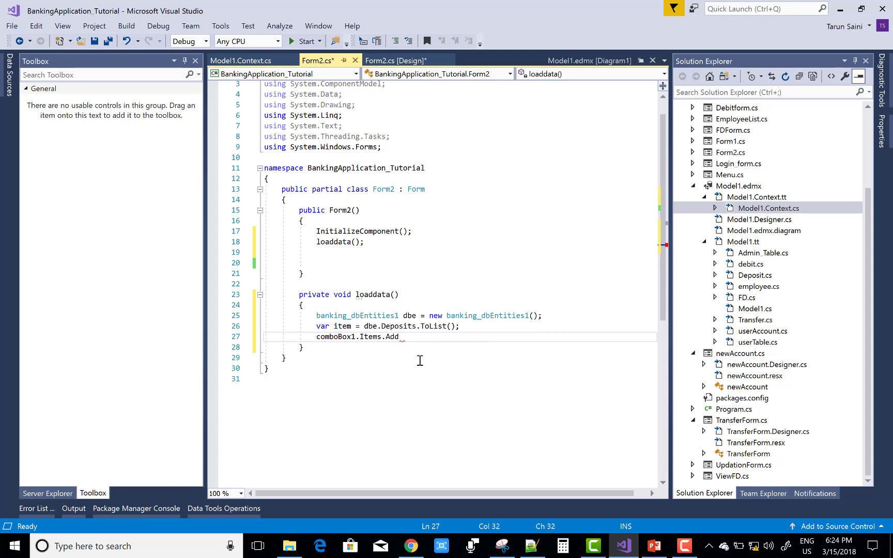
type("(\"sel")
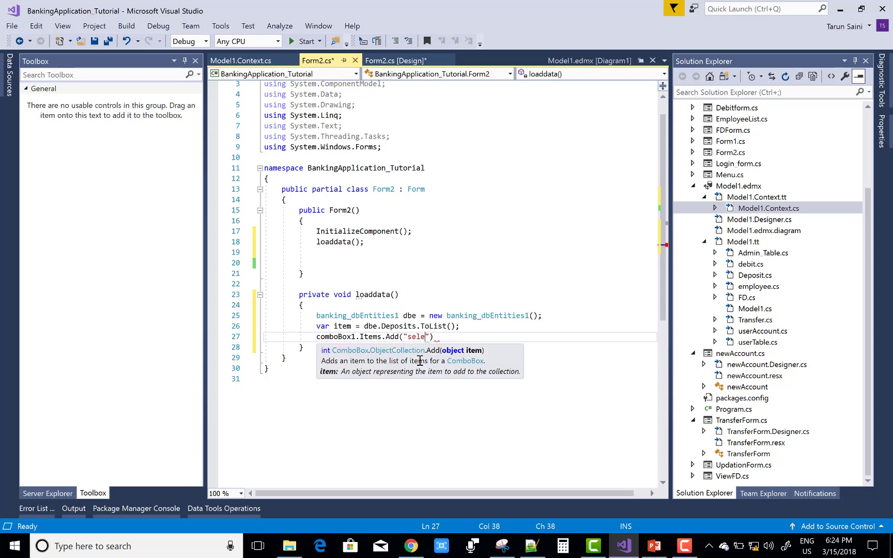
type("ect one")
type("\")")
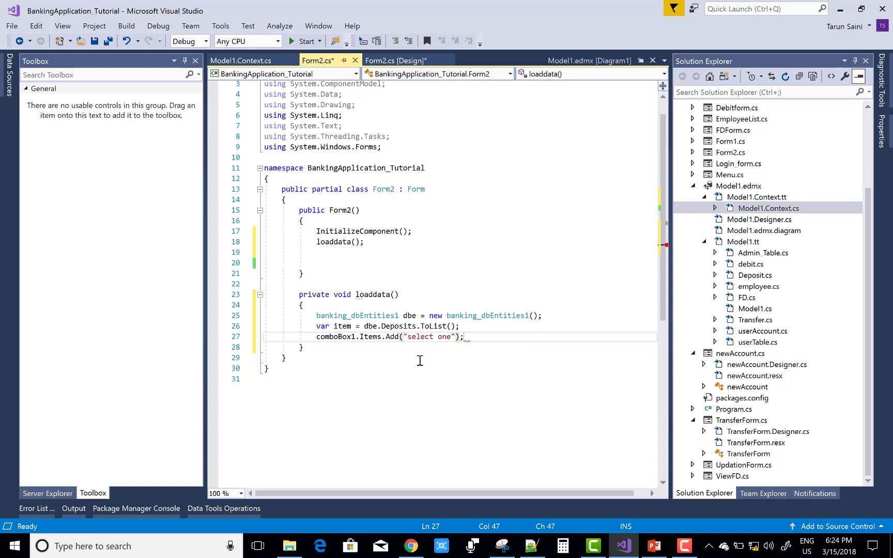
key("Return")
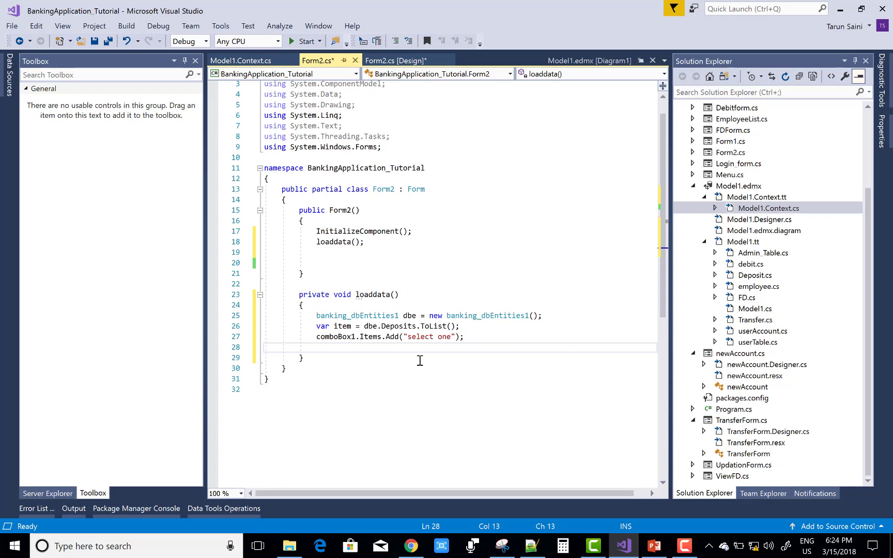
type("fore")
Step: Insert a foreach loop from the snippet template
key("Tab")
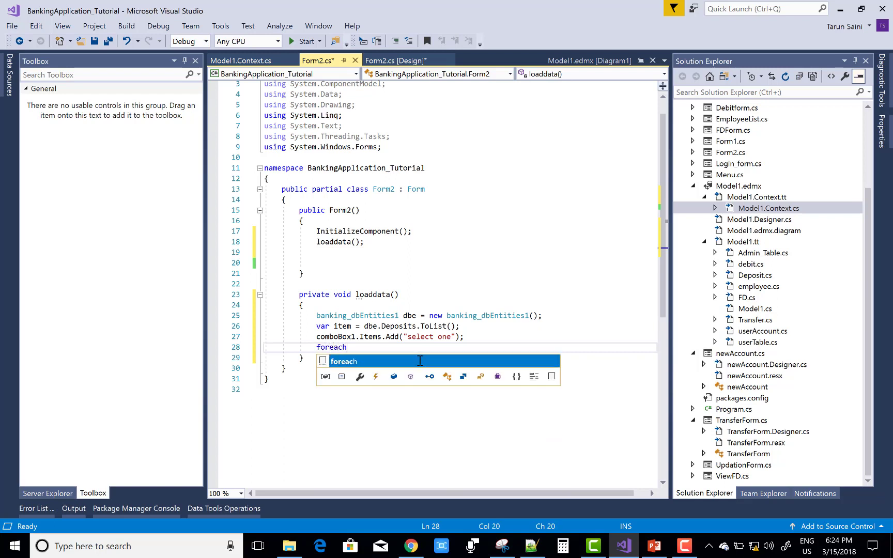
key("Tab")
key("Tab")
key("Tab")
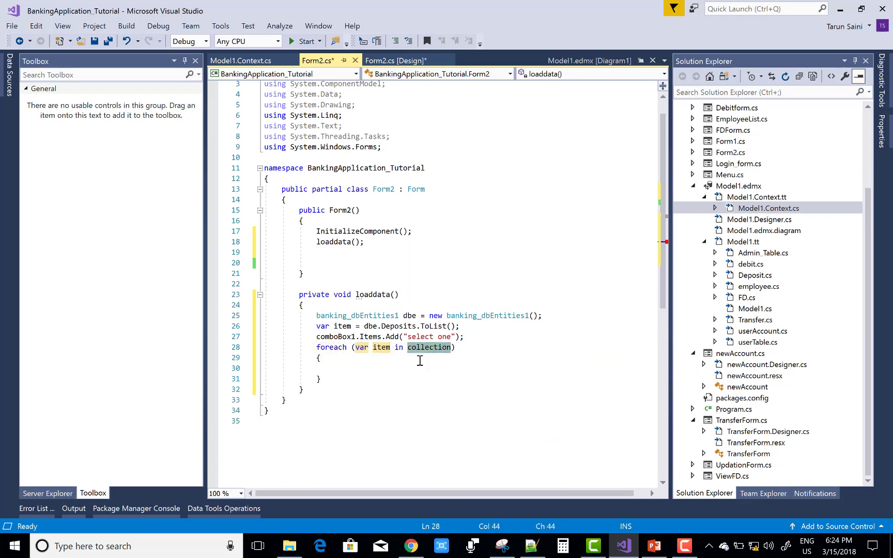
type("item")
key("Escape")
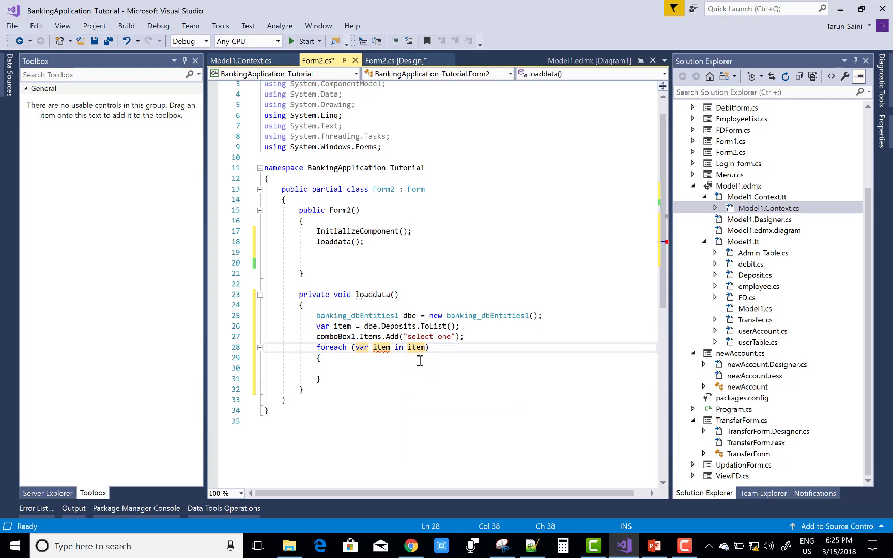
Step: Rename the Deposits list variable to depositList and make it the loop's collection
double_click(349, 326)
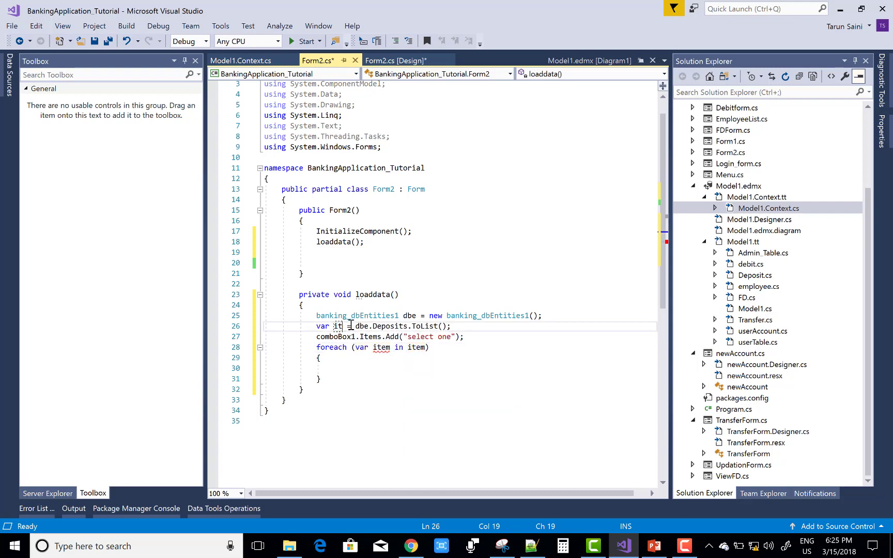
key("BackSpace")
type("depos")
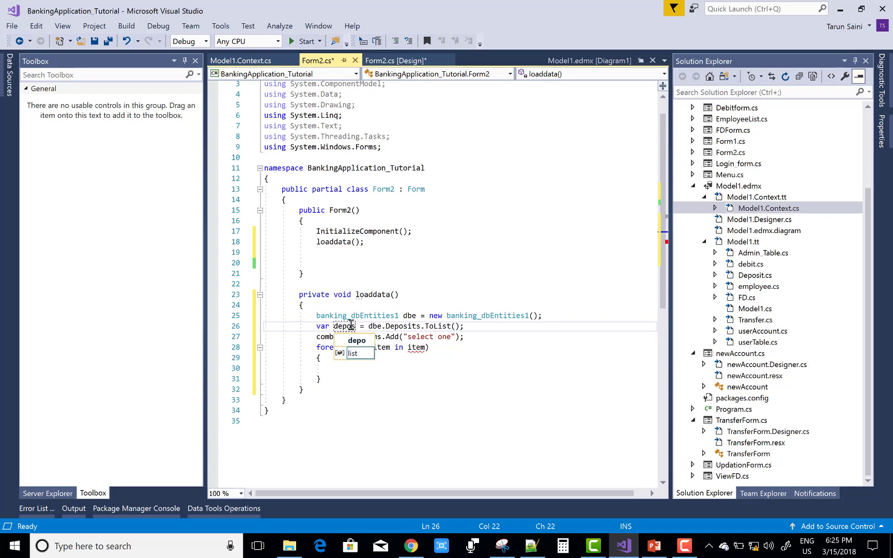
type("itList")
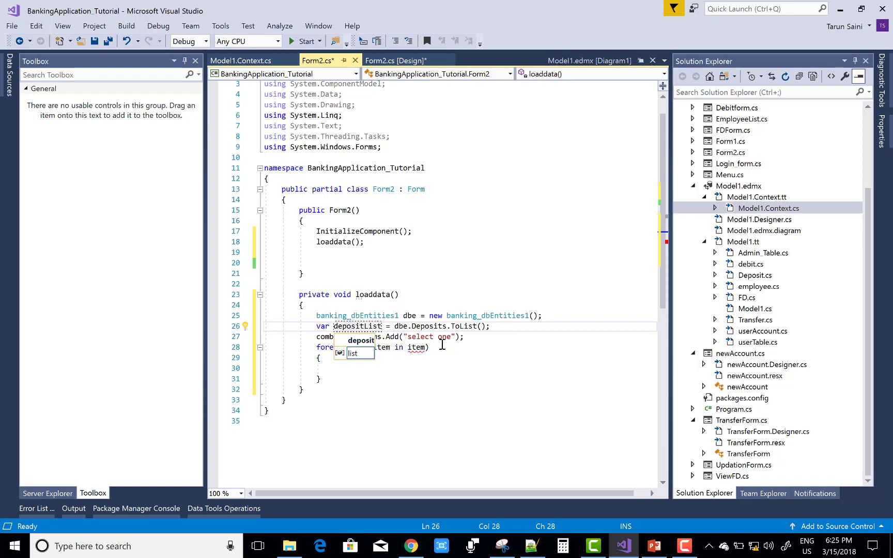
left_click(426, 347)
key("BackSpace")
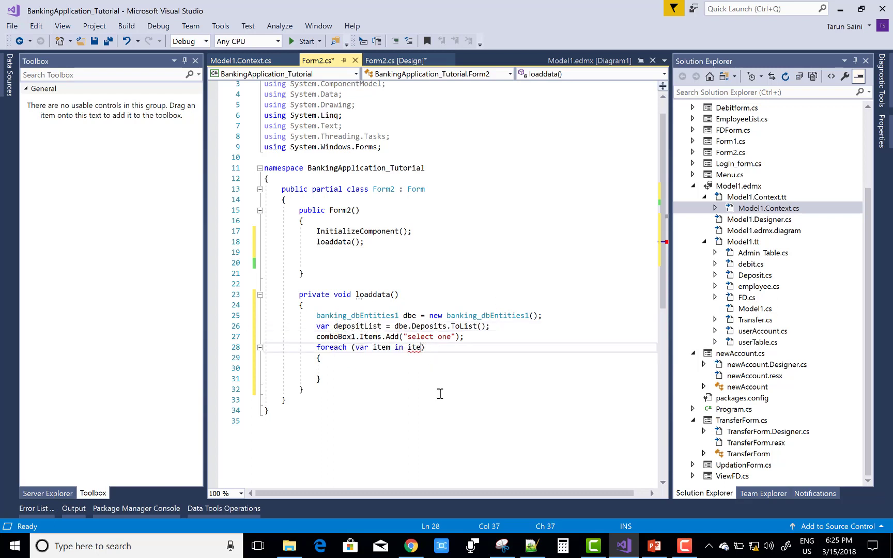
key("BackSpace")
key("BackSpace")
key("BackSpace")
type("deposi")
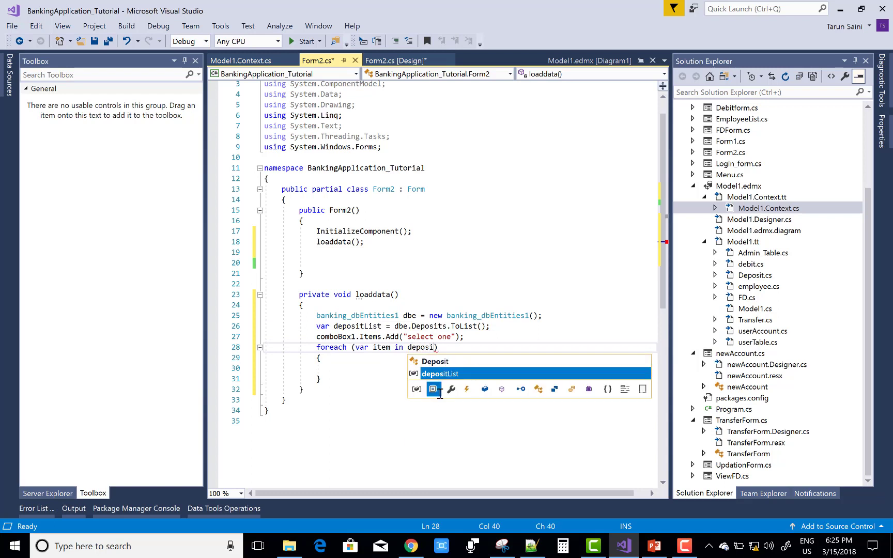
type("t")
key("Down")
key("Tab")
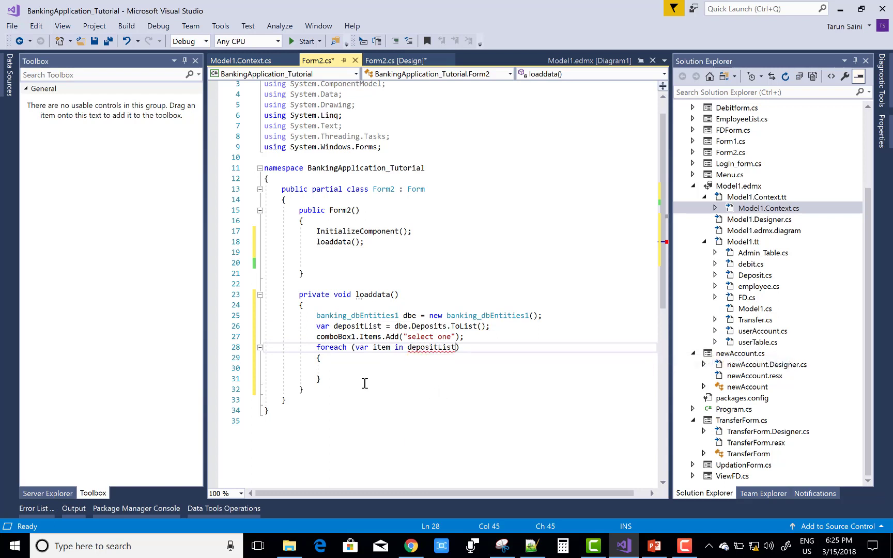
Step: Write comboBox1.Items.Add(item.Name); inside the foreach and add a blank line after it
left_click(335, 369)
type("com")
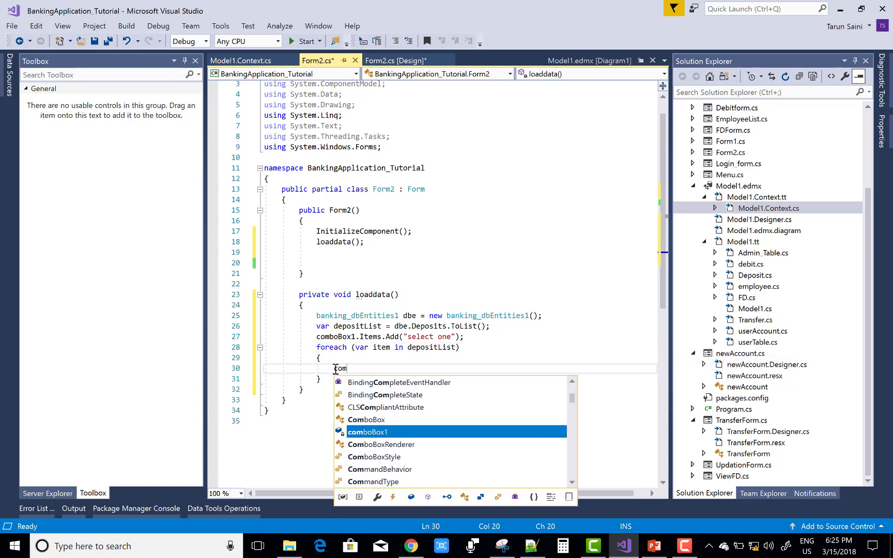
type("bo")
key("Tab")
type(".ite")
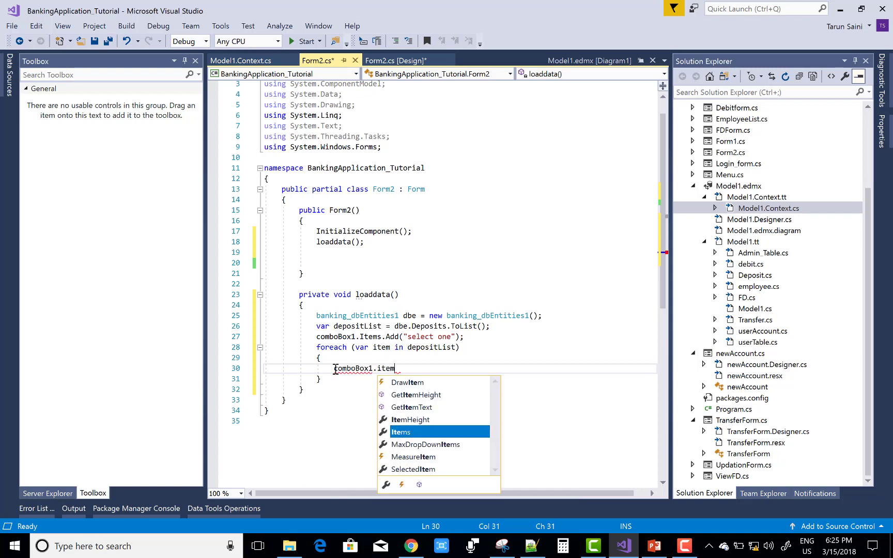
type("m.Add(")
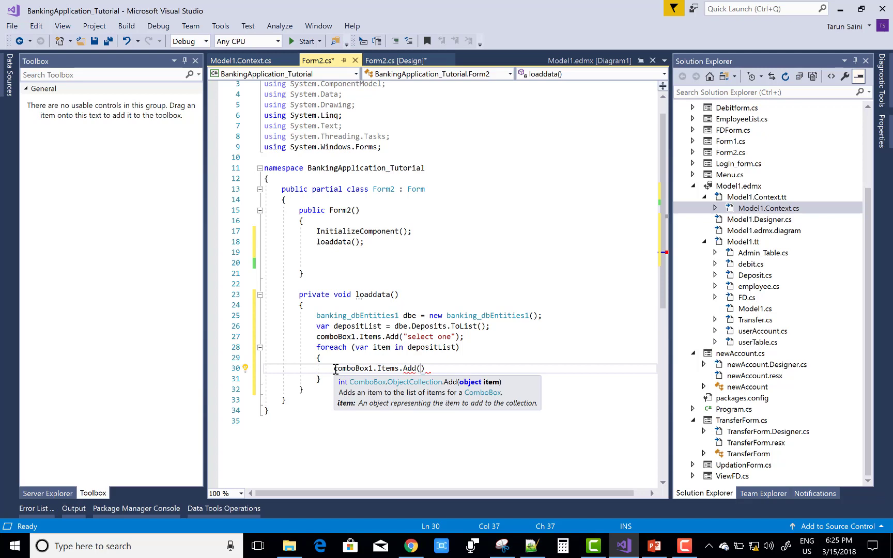
type("item")
key("Escape")
type(".")
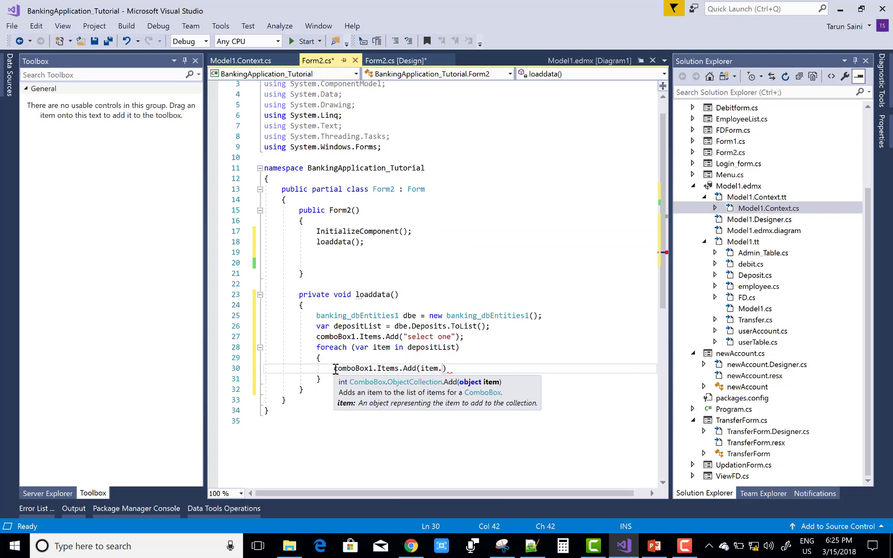
type("ane")
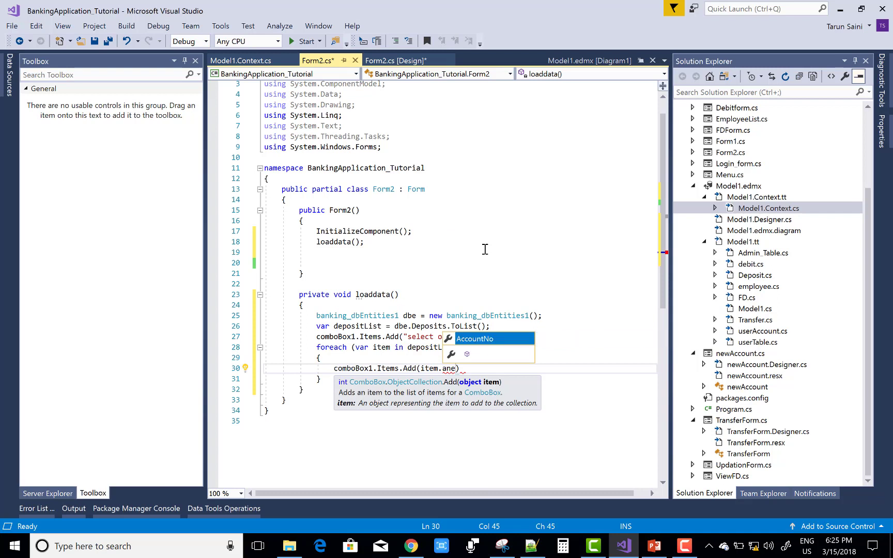
key("BackSpace")
key("BackSpace")
key("BackSpace")
type("name")
key("Tab")
type(")")
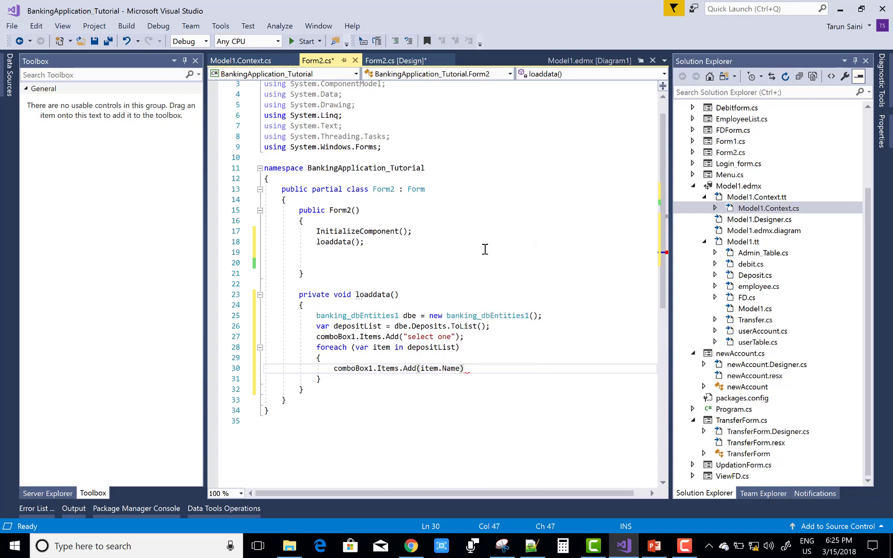
left_click(326, 379)
key("Return")
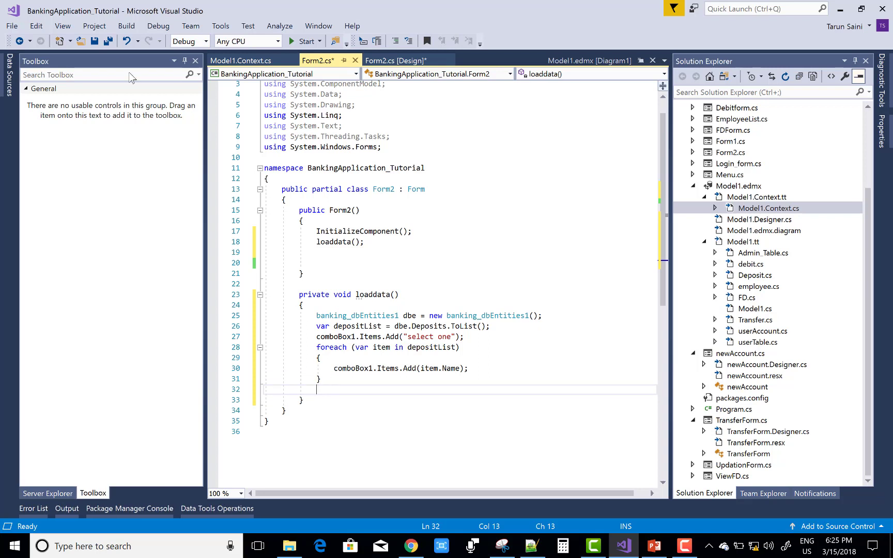
Step: Save and run the app, confirm the combo box lists 'select one' and Jacob, then close Form2
left_click(95, 41)
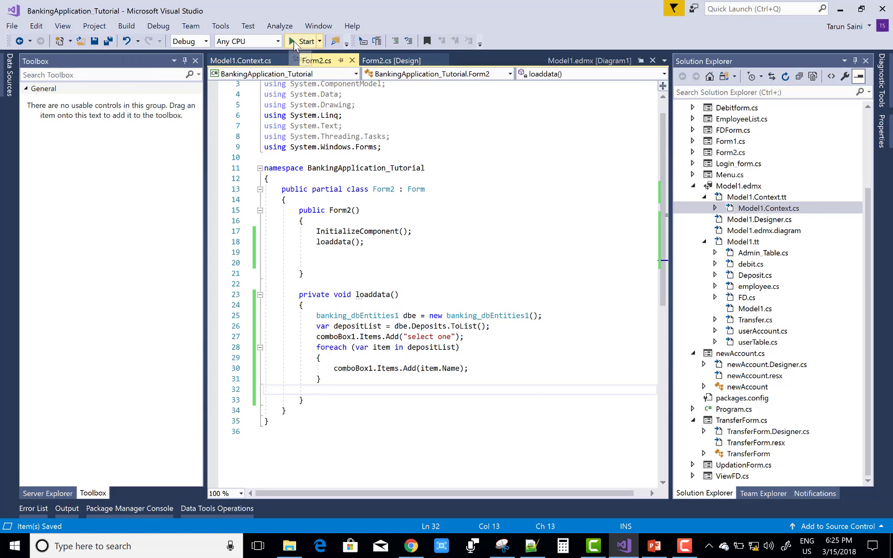
left_click(301, 41)
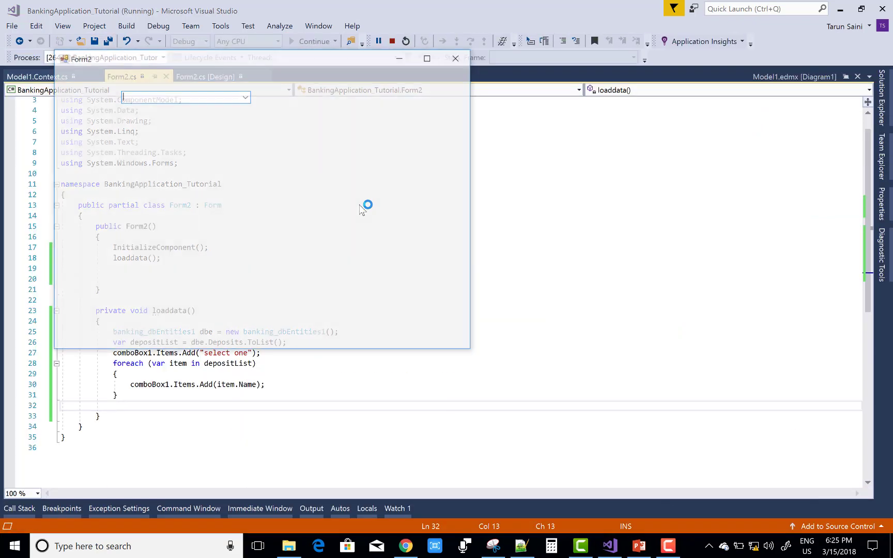
left_click(247, 97)
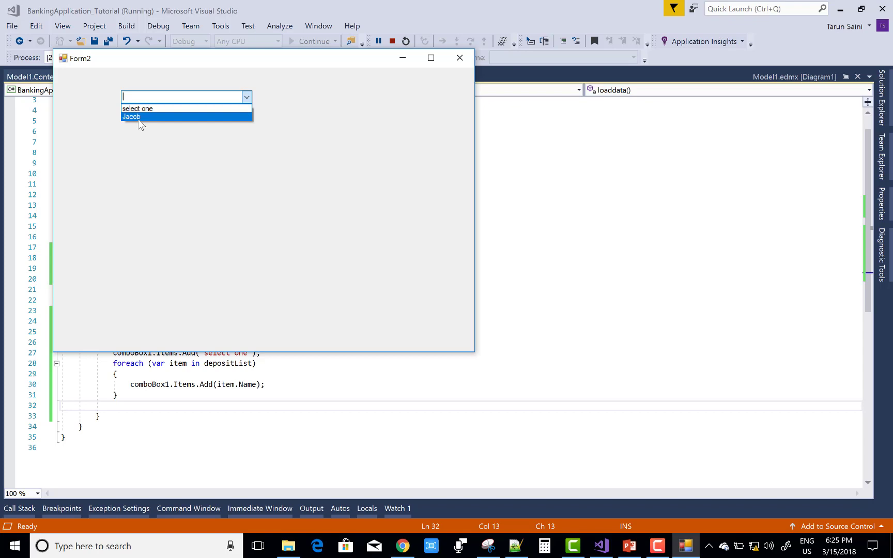
left_click(184, 56)
left_click(460, 59)
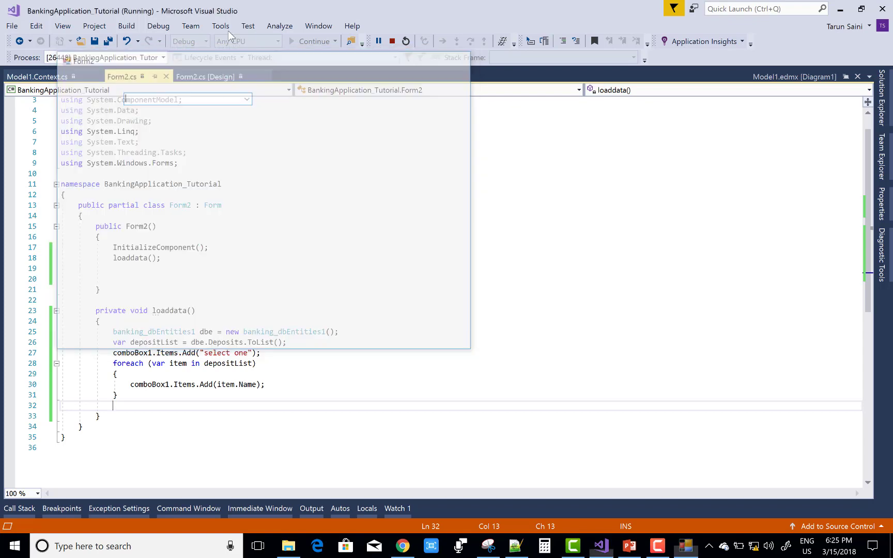